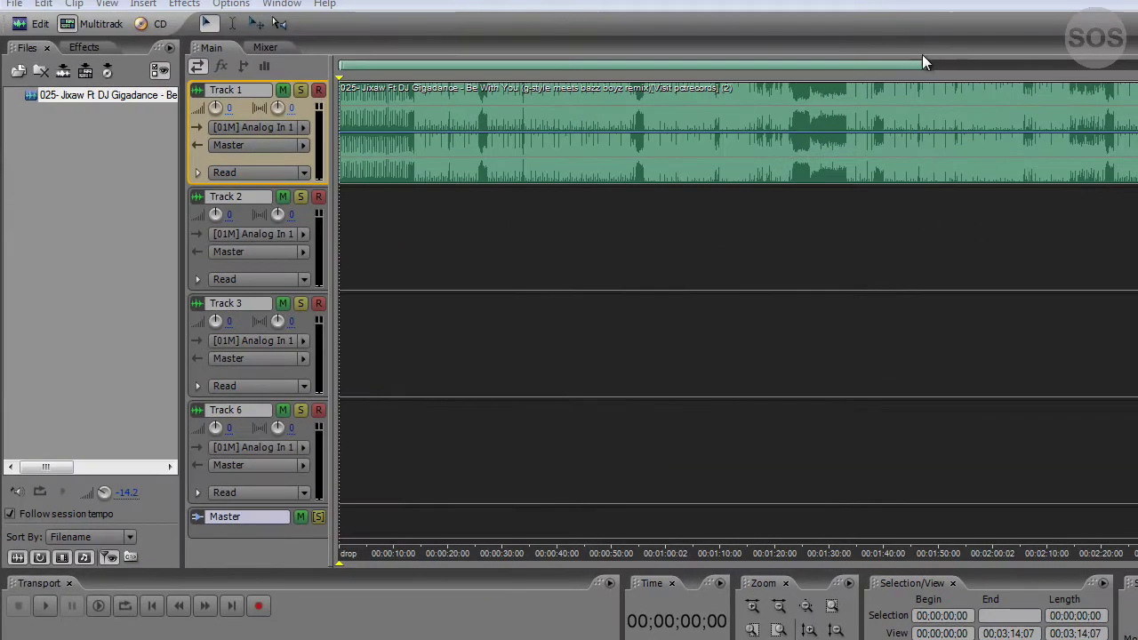
Zoom into the first 20 seconds and move the edit point to 00;00;12;18.
drag(925, 64, 594, 64)
click(376, 120)
click(449, 115)
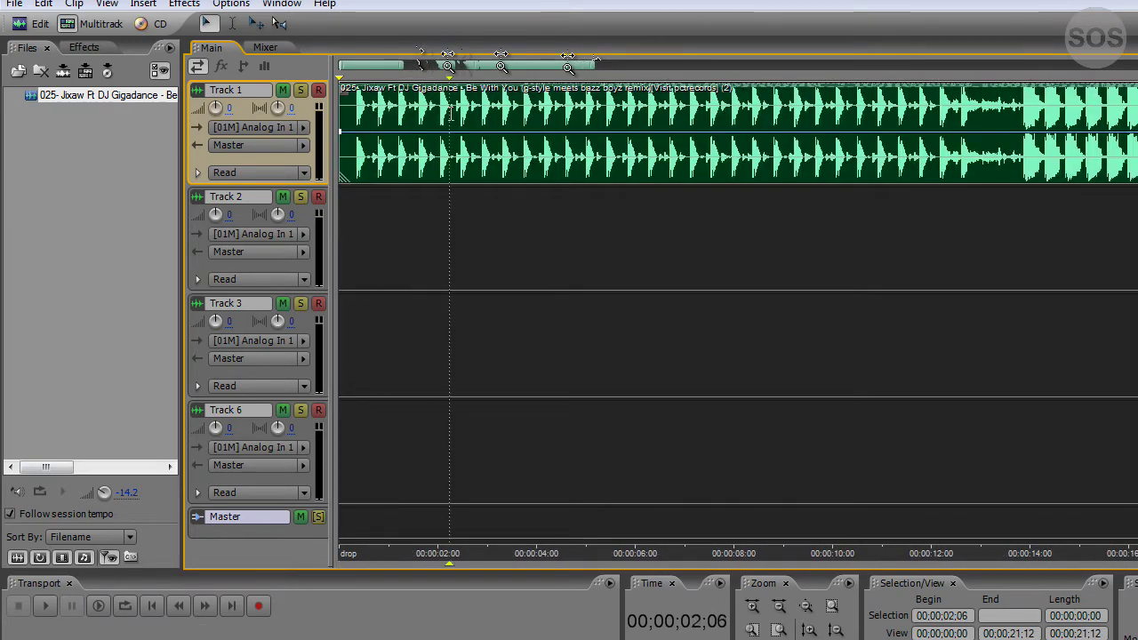
click(558, 225)
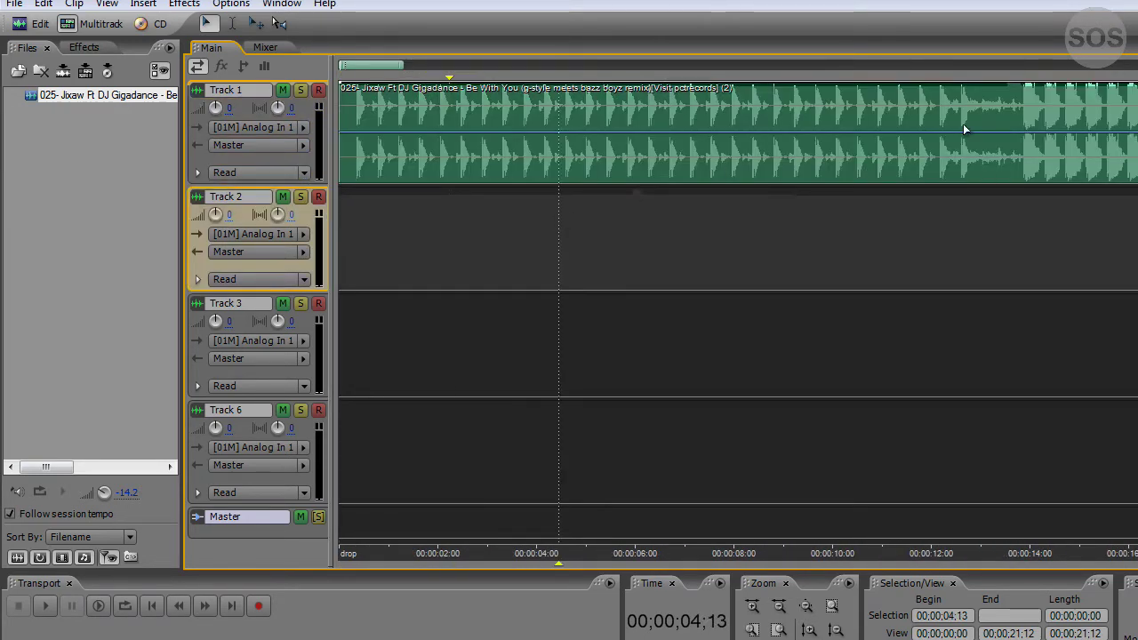
click(970, 207)
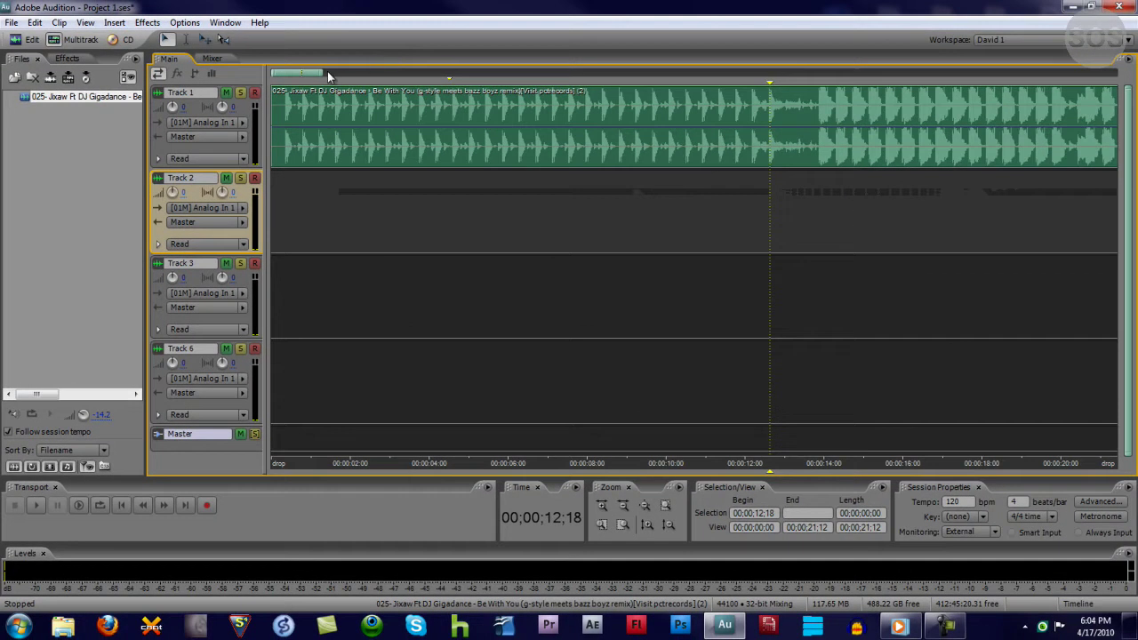
Zoom to about 15 seconds, play from 12;18, then widen back to about 39 seconds.
drag(323, 73, 301, 74)
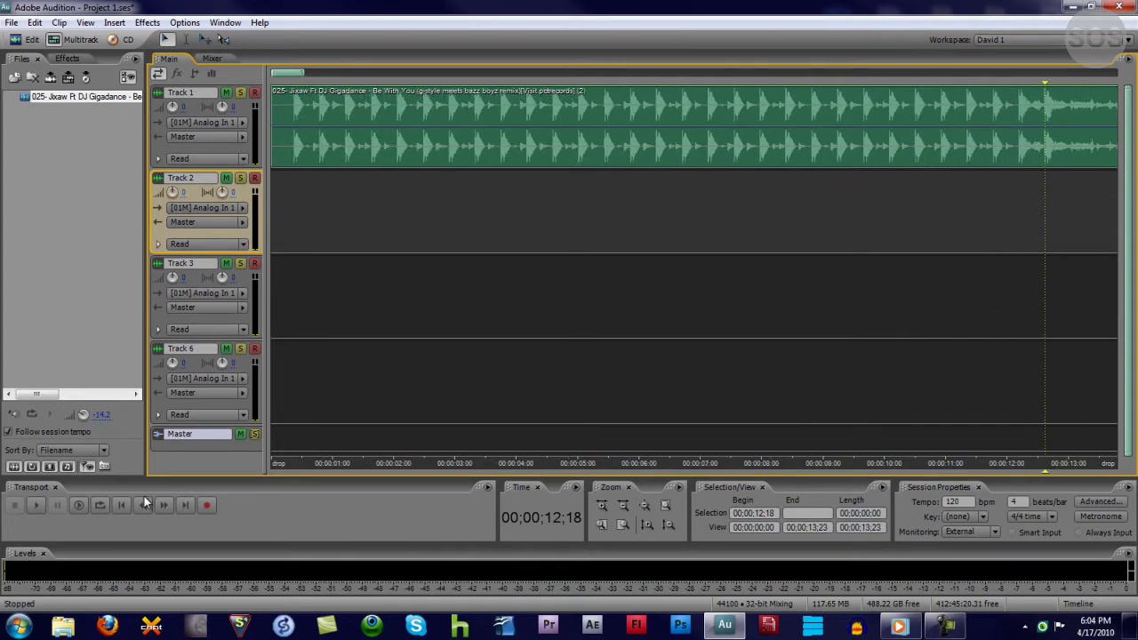
click(90, 505)
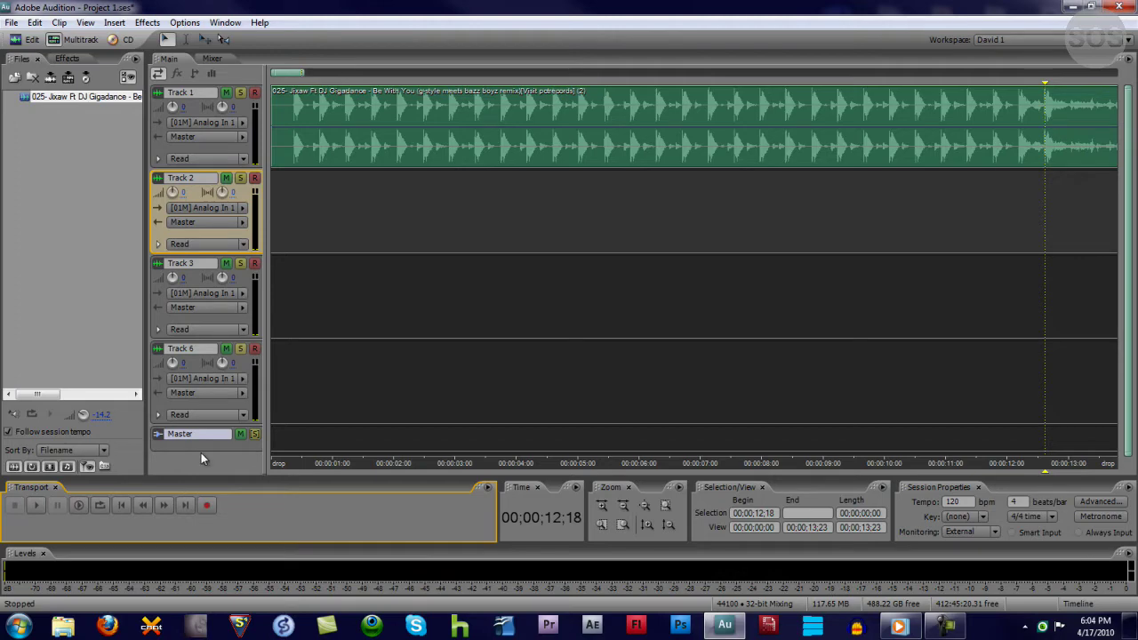
drag(305, 75, 365, 75)
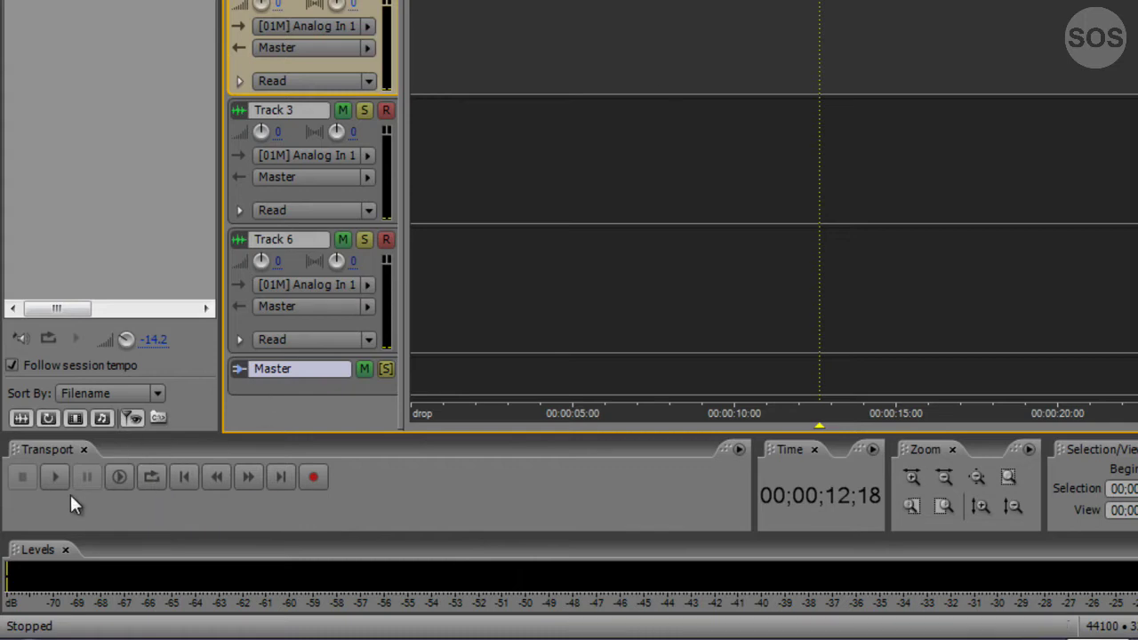
Return the playhead to 00;00;00;00 using Go to Beginning.
click(187, 476)
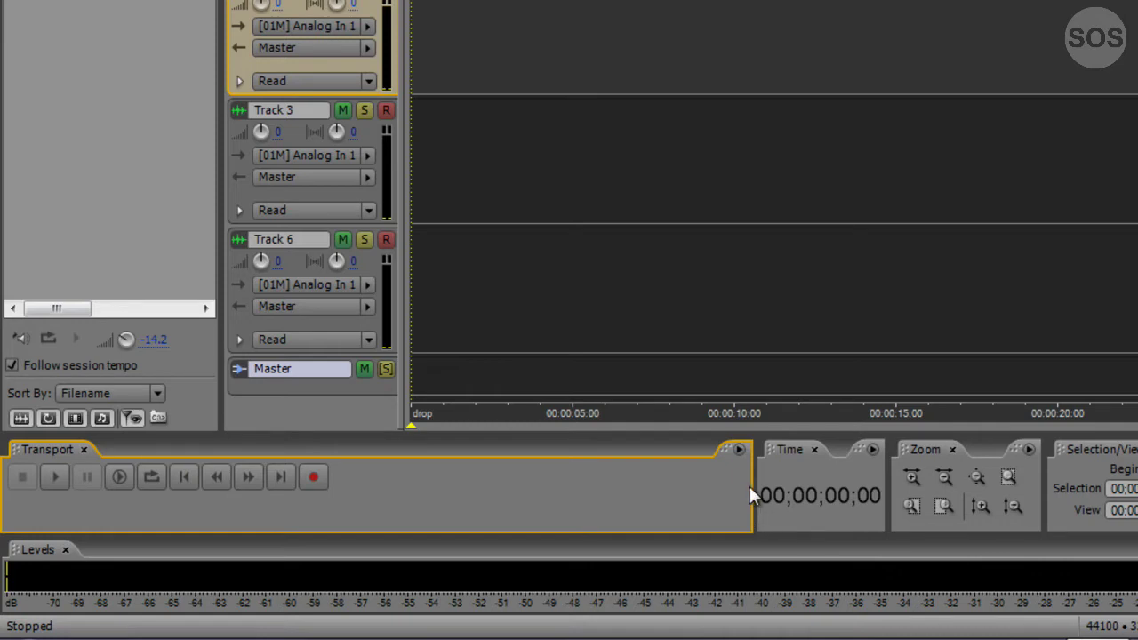
Enlarge the time display and view its formats, leaving SMPTE Drop unchanged.
drag(753, 490, 615, 502)
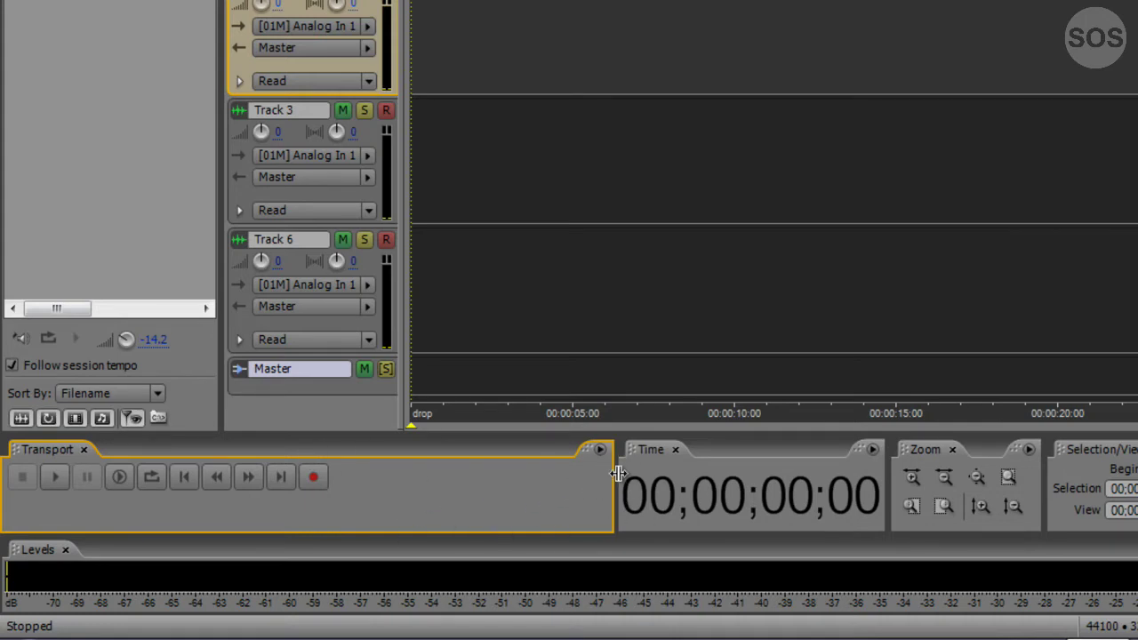
right_click(728, 500)
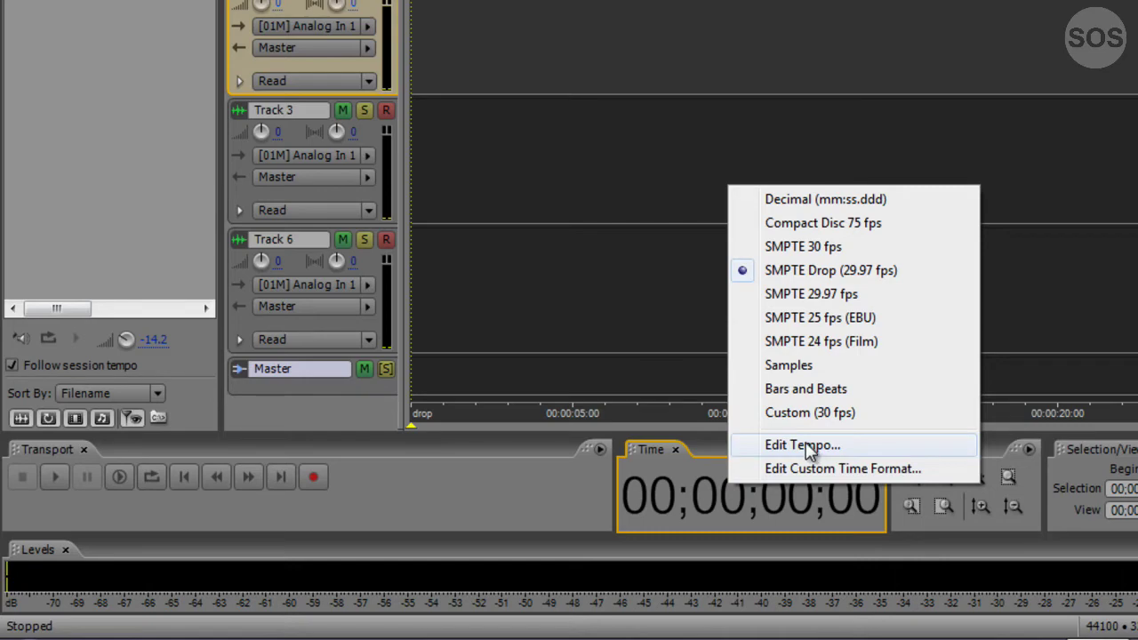
click(573, 508)
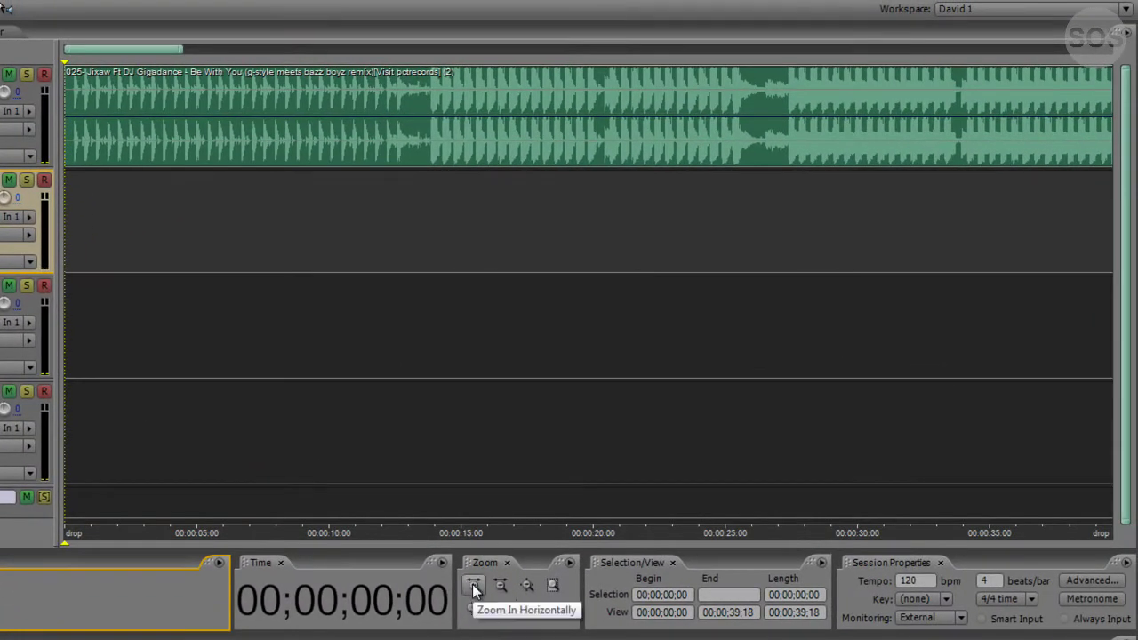
Zoom horizontally in twice and out twice, placing the playhead at 13;22.
click(472, 584)
click(474, 584)
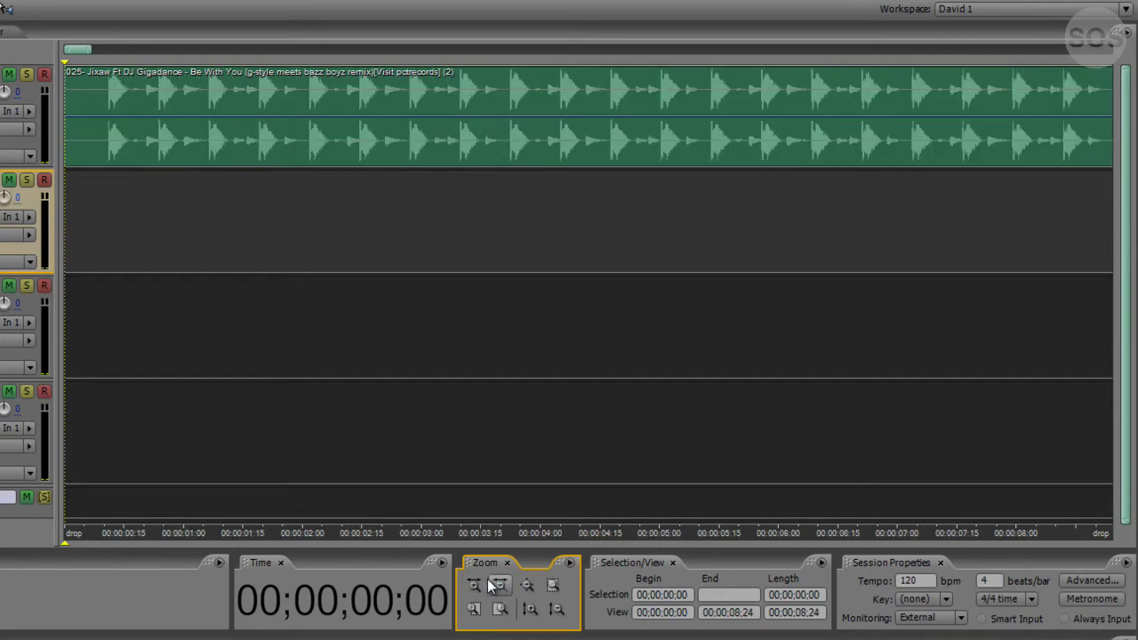
click(500, 585)
click(501, 585)
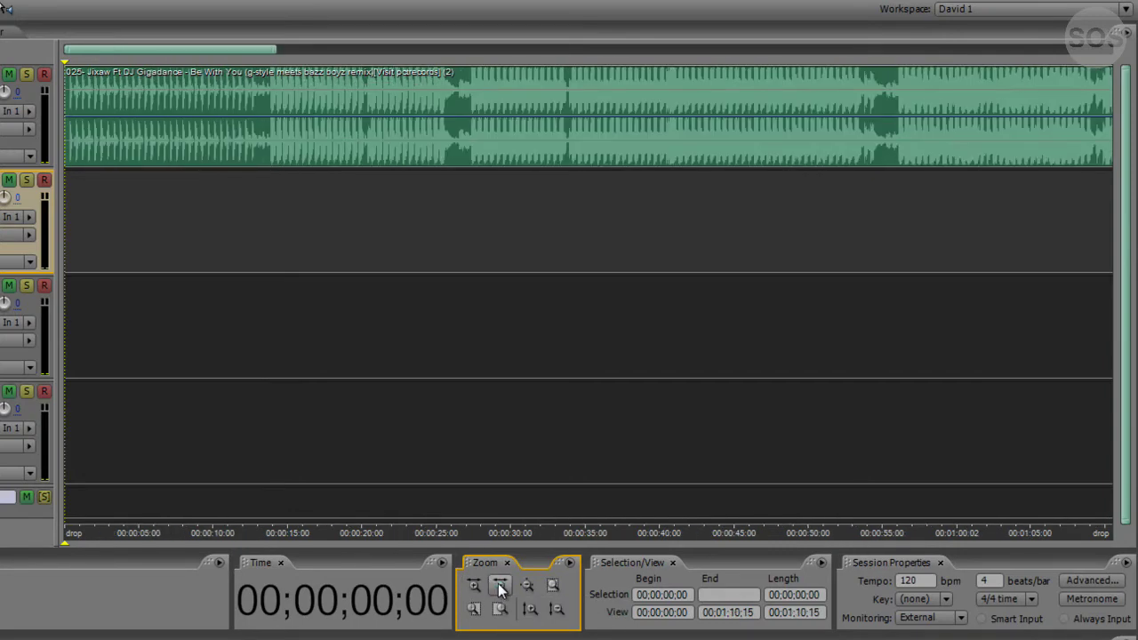
click(268, 134)
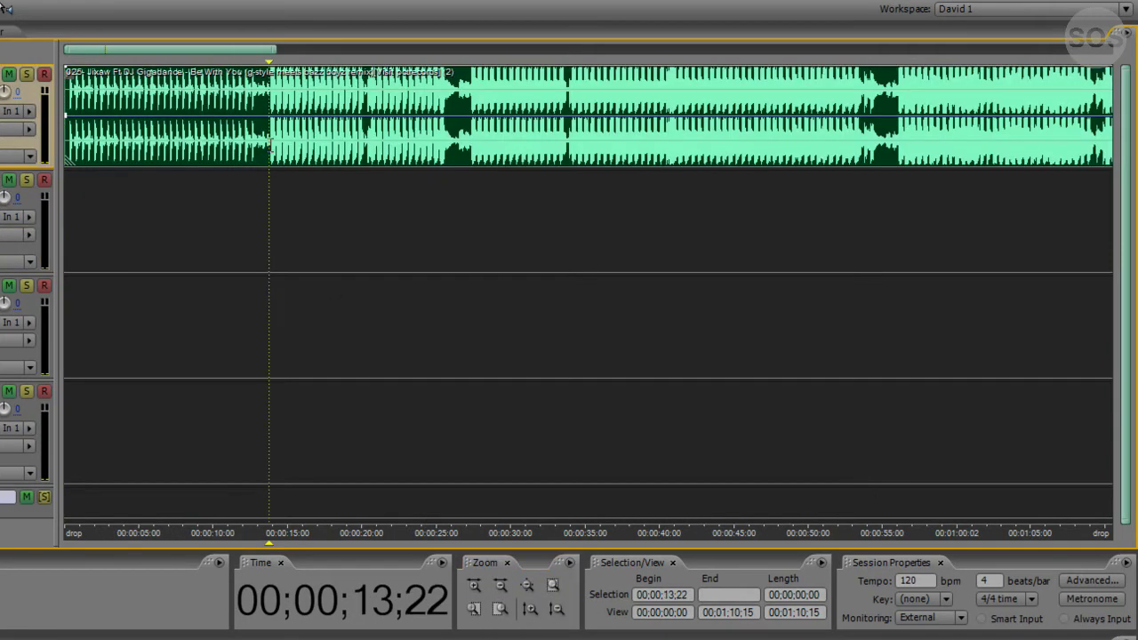
scroll(269, 142, up, 5)
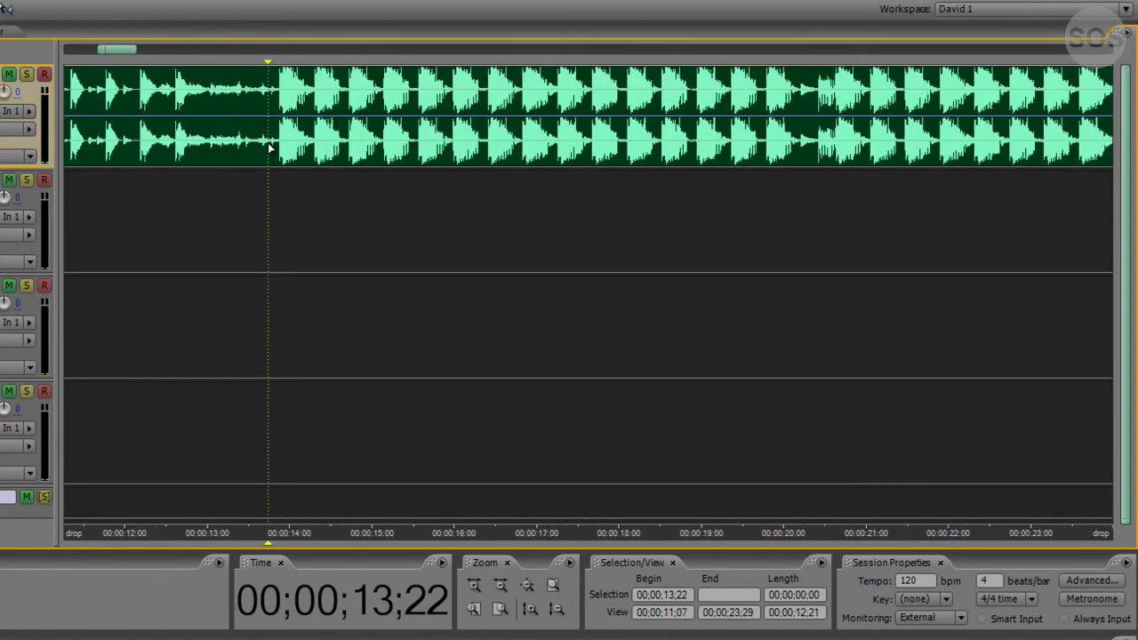
scroll(268, 142, down, 3)
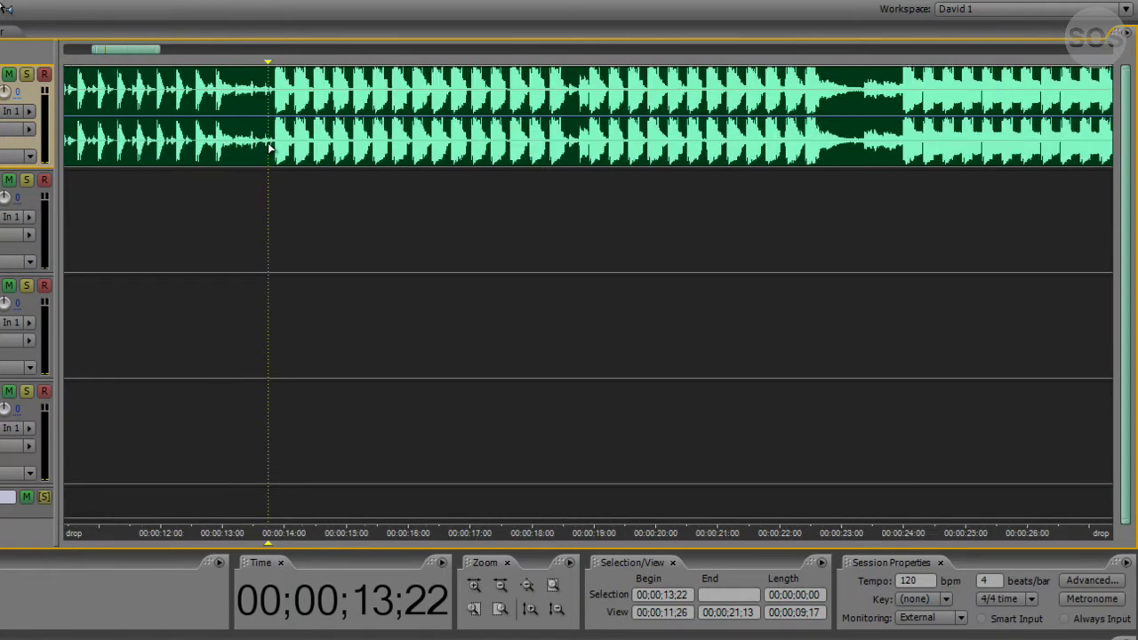
Show the whole session, select 00:21:14–00:38:07 and zoom to fit the selection.
click(527, 587)
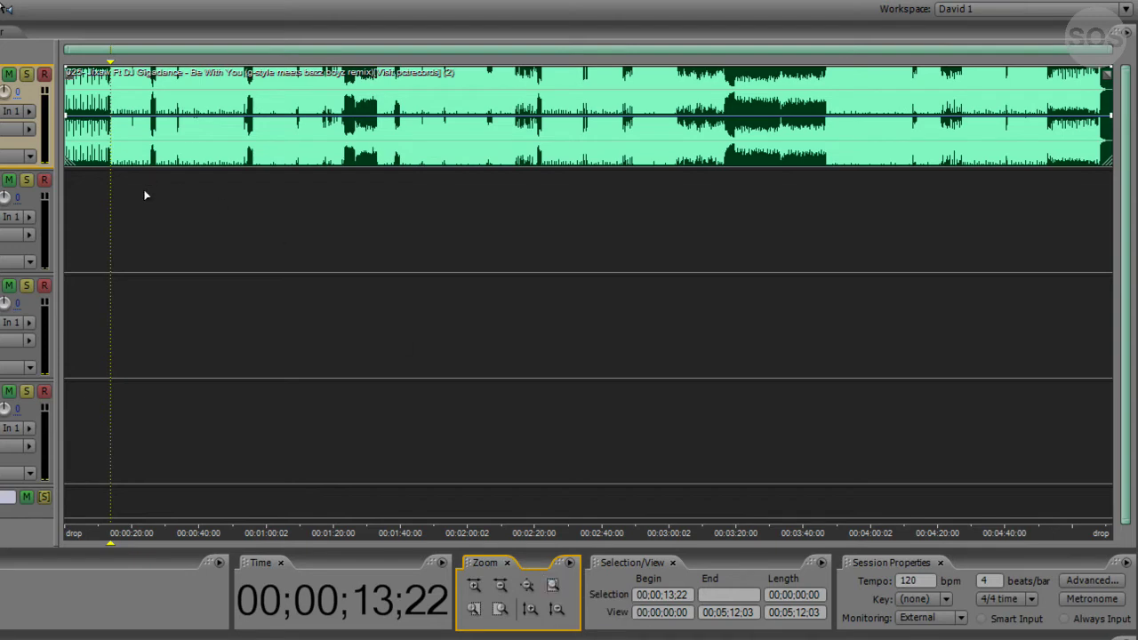
drag(138, 216, 194, 231)
click(552, 584)
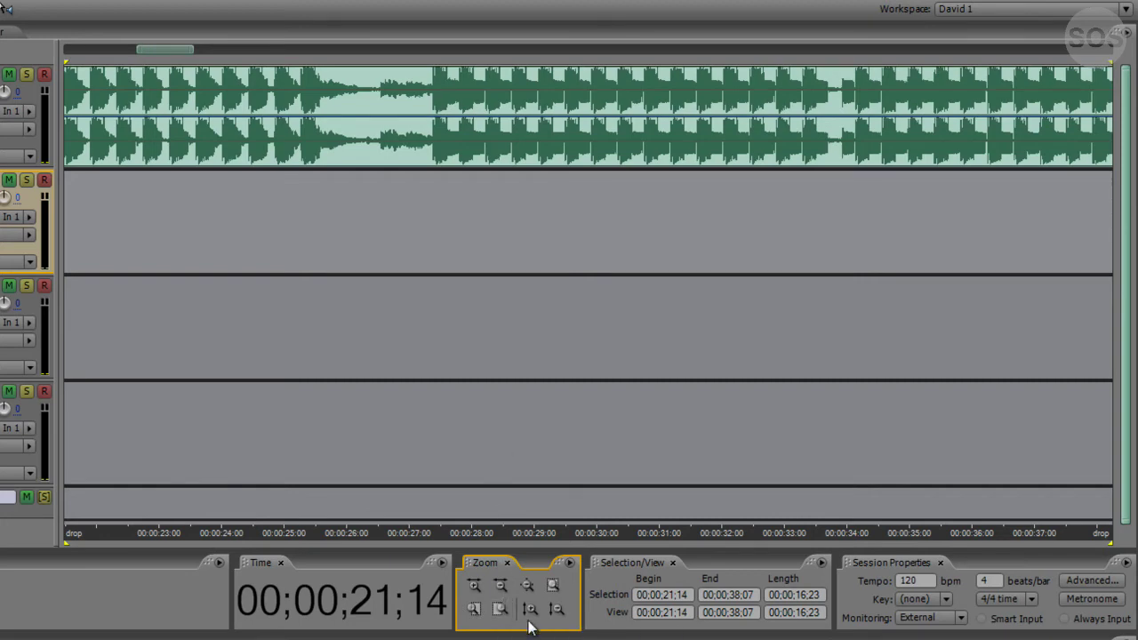
Make the tracks taller and back, then set the edit point at 21;18 with 0–38;07 in view.
click(529, 610)
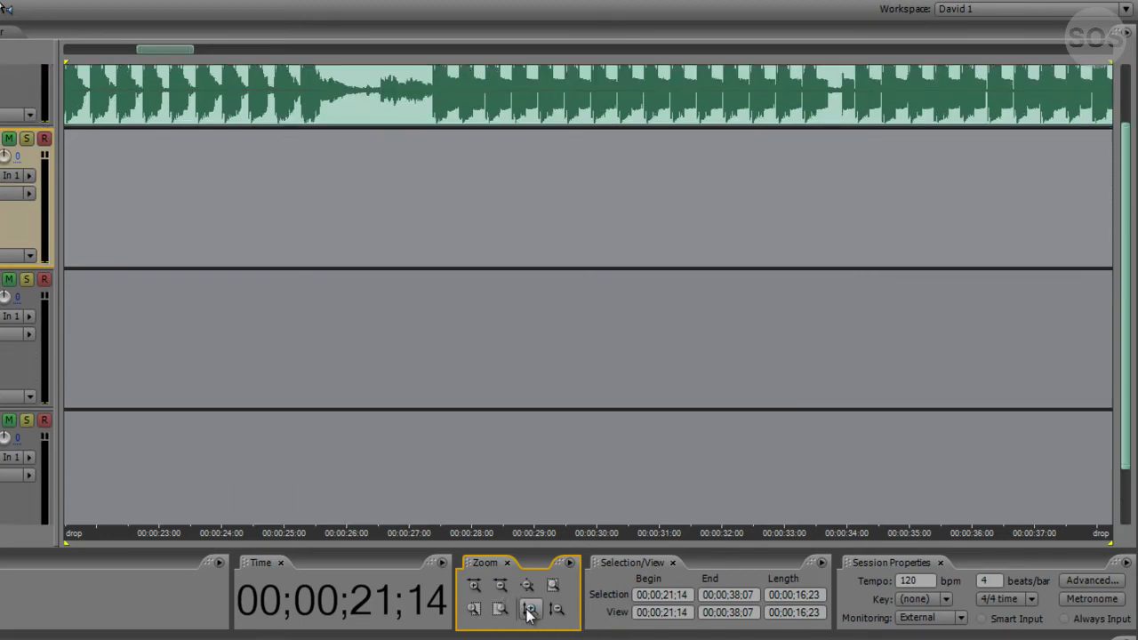
click(556, 610)
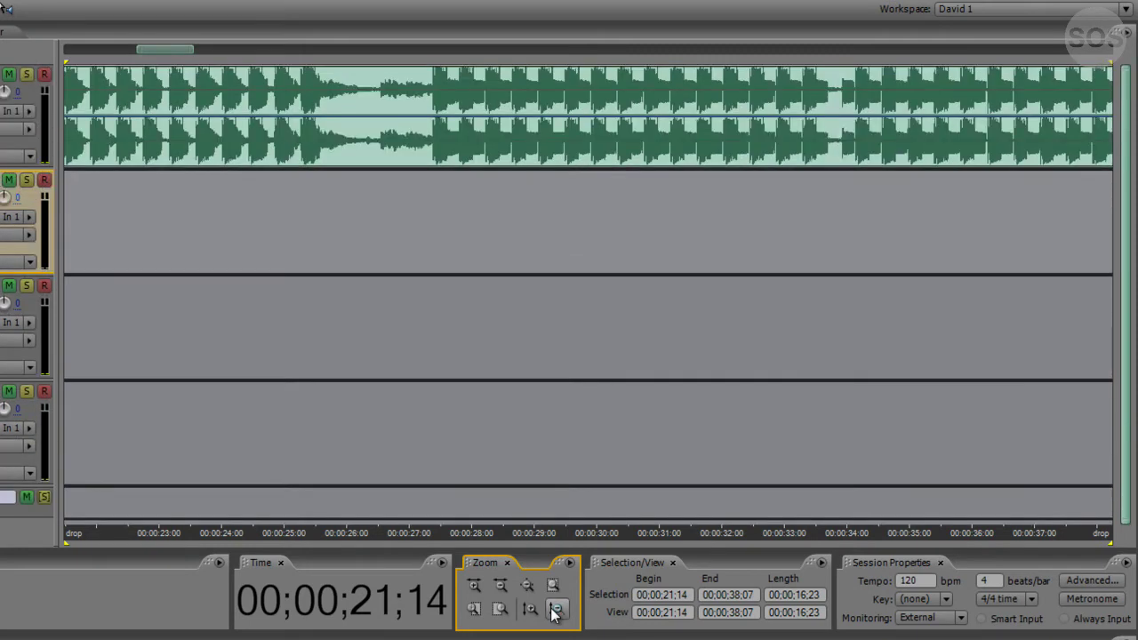
click(75, 181)
double_click(151, 51)
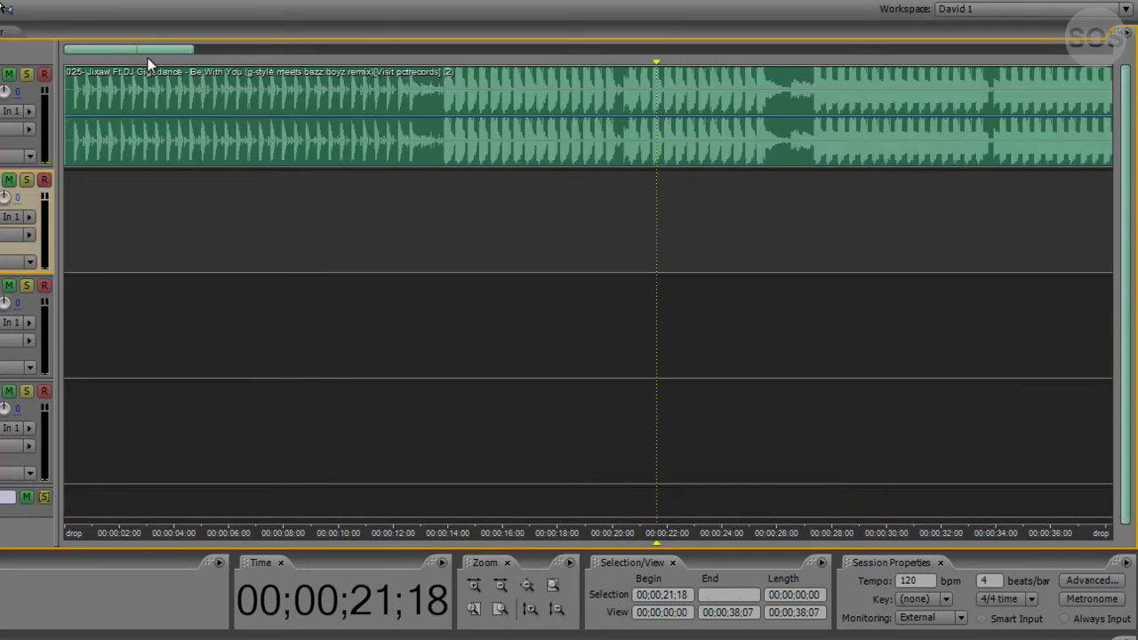
Zoom out to 42;13 and move the playhead from about 32 seconds to 00;01;33;02.
scroll(160, 54, down, 3)
scroll(152, 48, up, 3)
drag(194, 51, 1134, 64)
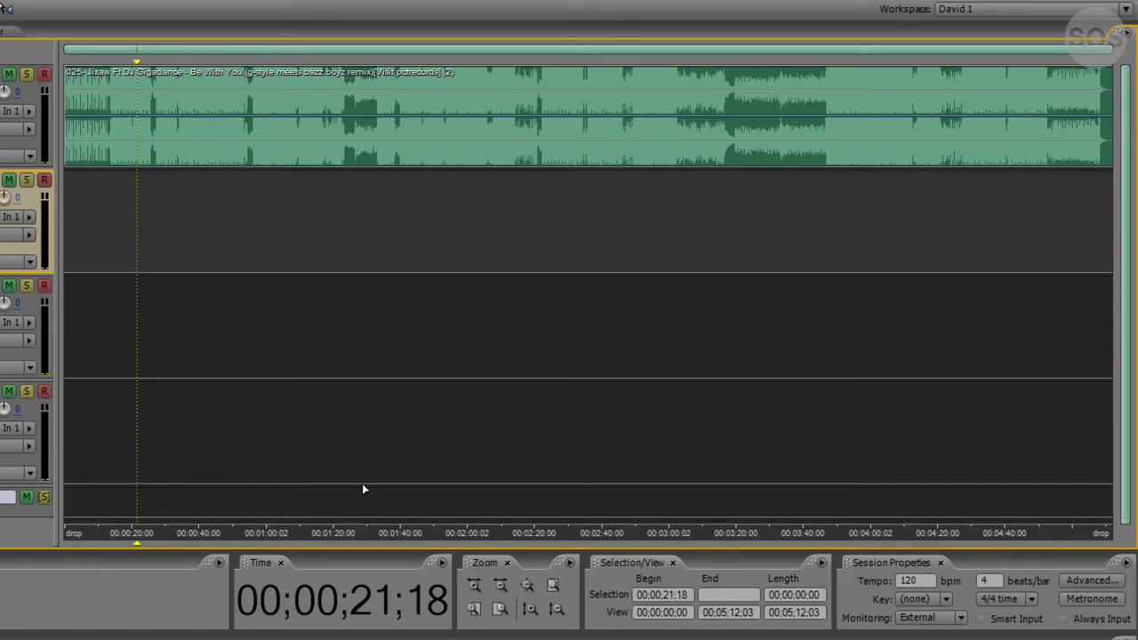
click(174, 193)
click(377, 205)
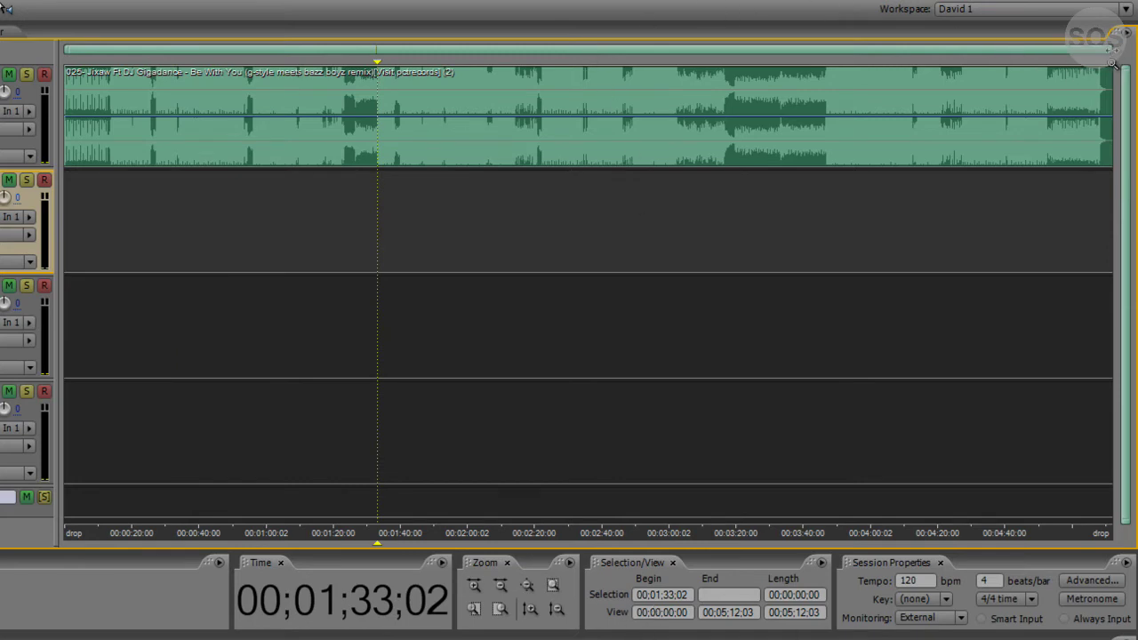
Zoom to the first 1:22 and try playhead positions from 16;23 to 55;13, ending at 25;00.
drag(1110, 50, 340, 50)
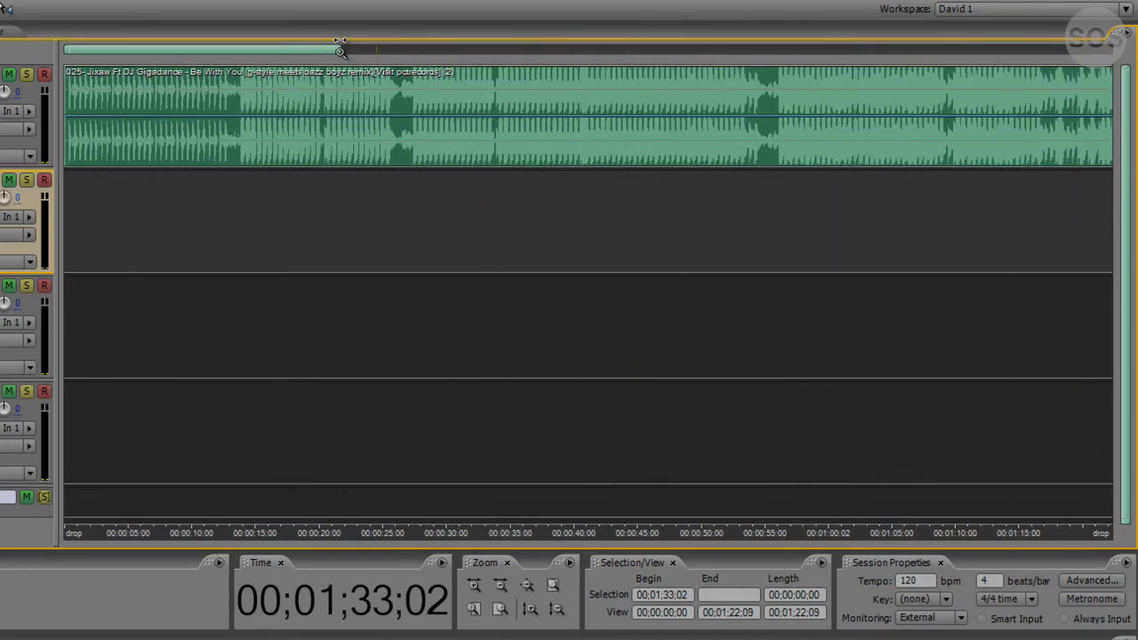
click(478, 248)
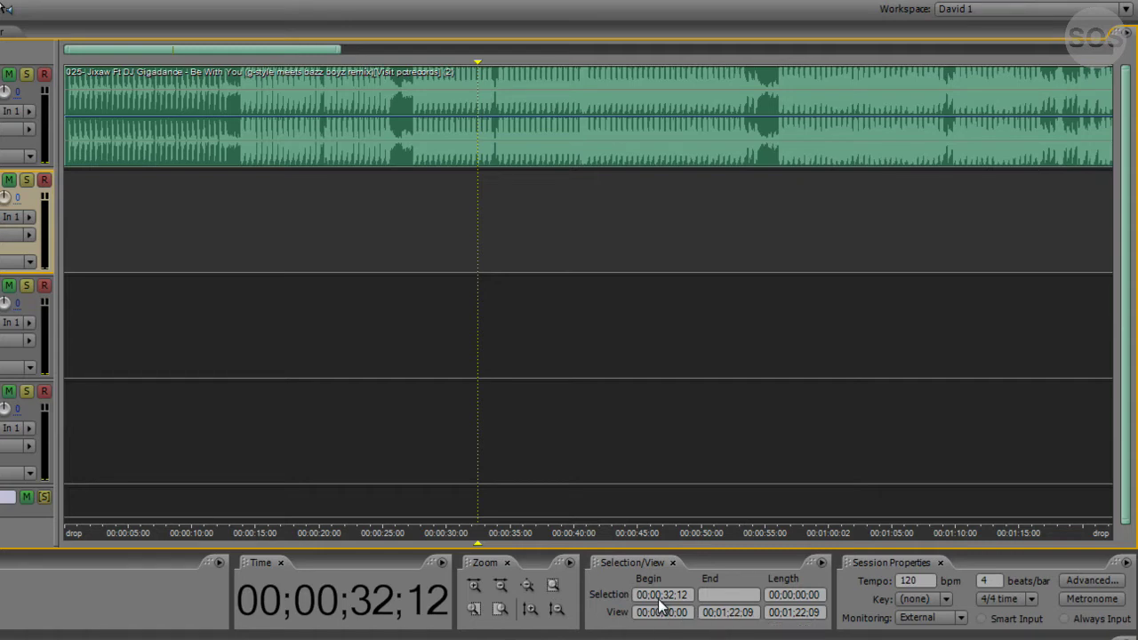
click(771, 270)
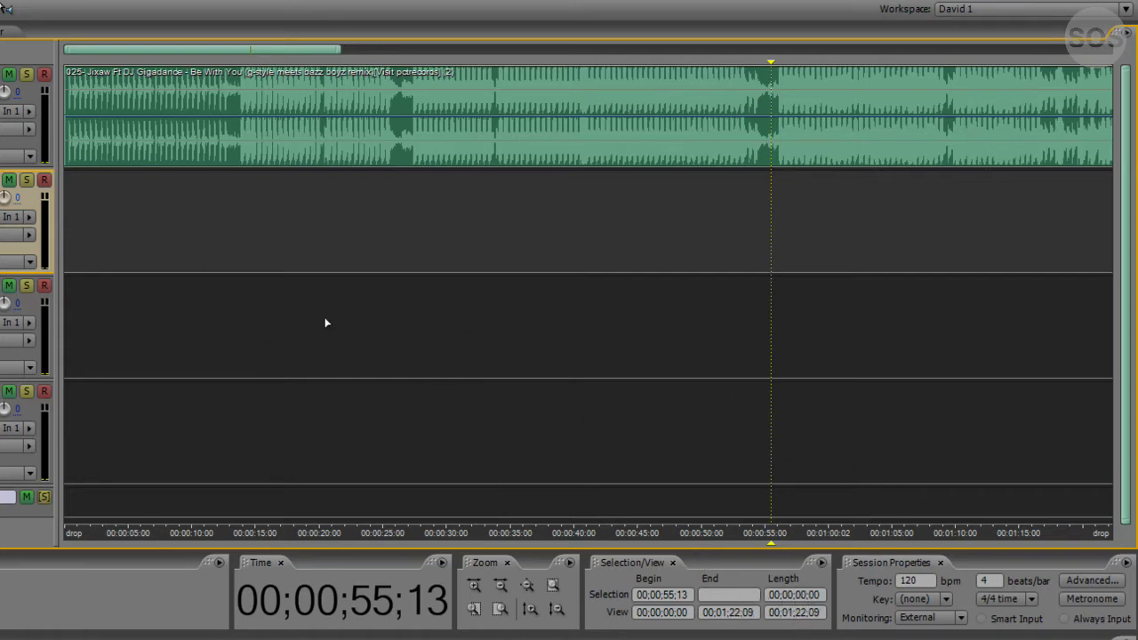
click(391, 289)
click(279, 222)
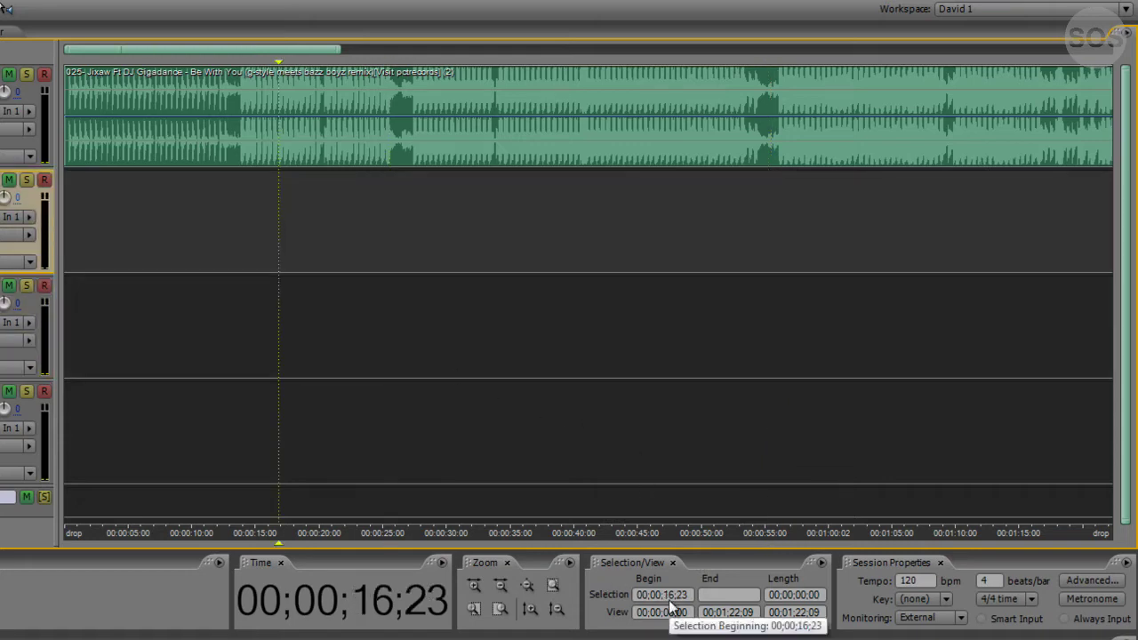
click(180, 201)
click(383, 208)
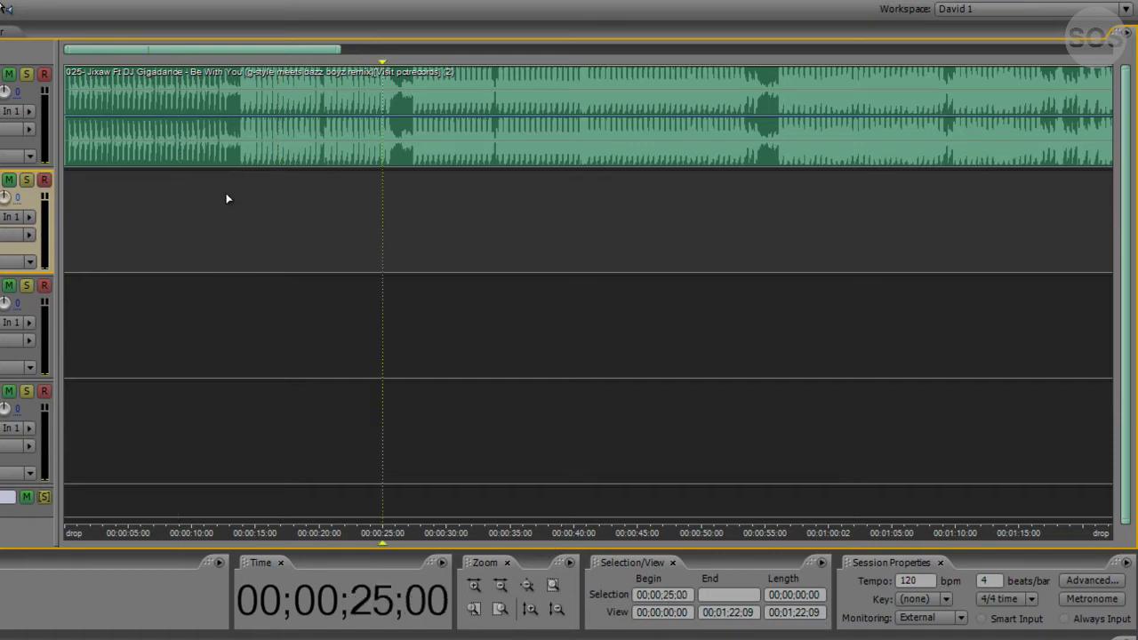
Select about 13–27 seconds, then clear it leaving the playhead at 00;00;30;00.
drag(229, 199, 409, 245)
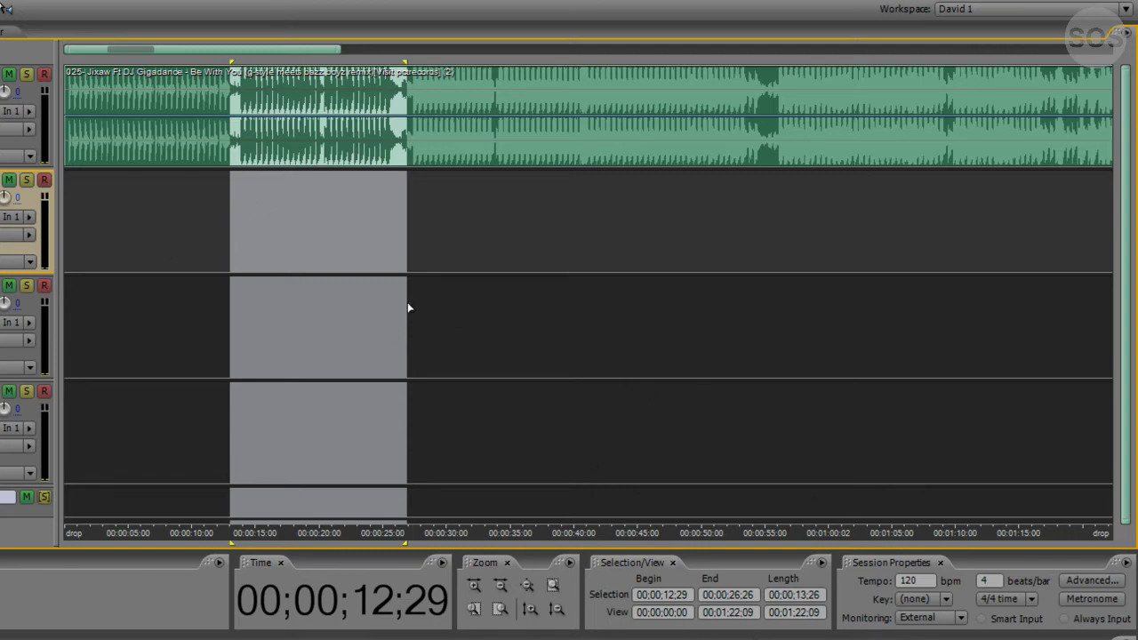
click(445, 306)
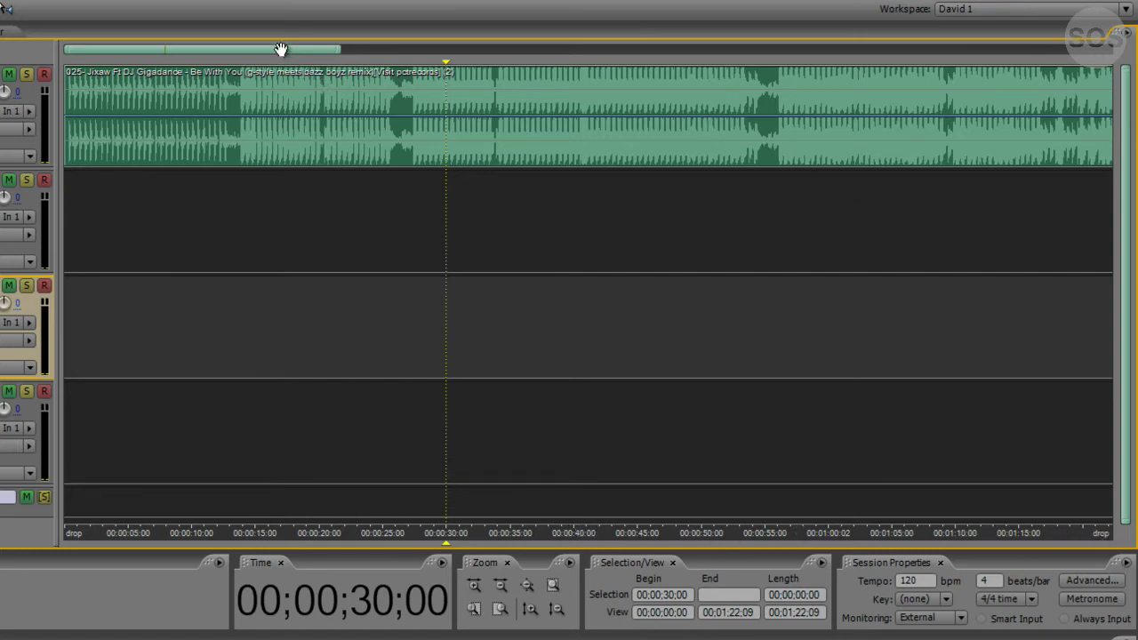
drag(280, 49, 330, 50)
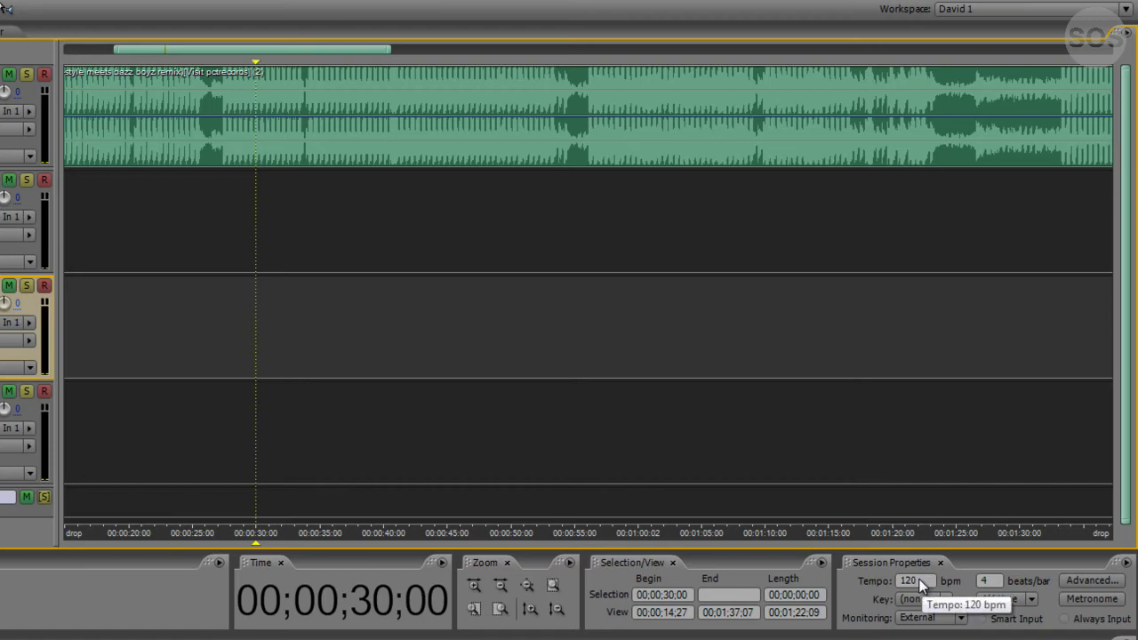
Cancel the Advanced session properties, then return to the start on Track 2 at 00;00;00;00.
click(1068, 580)
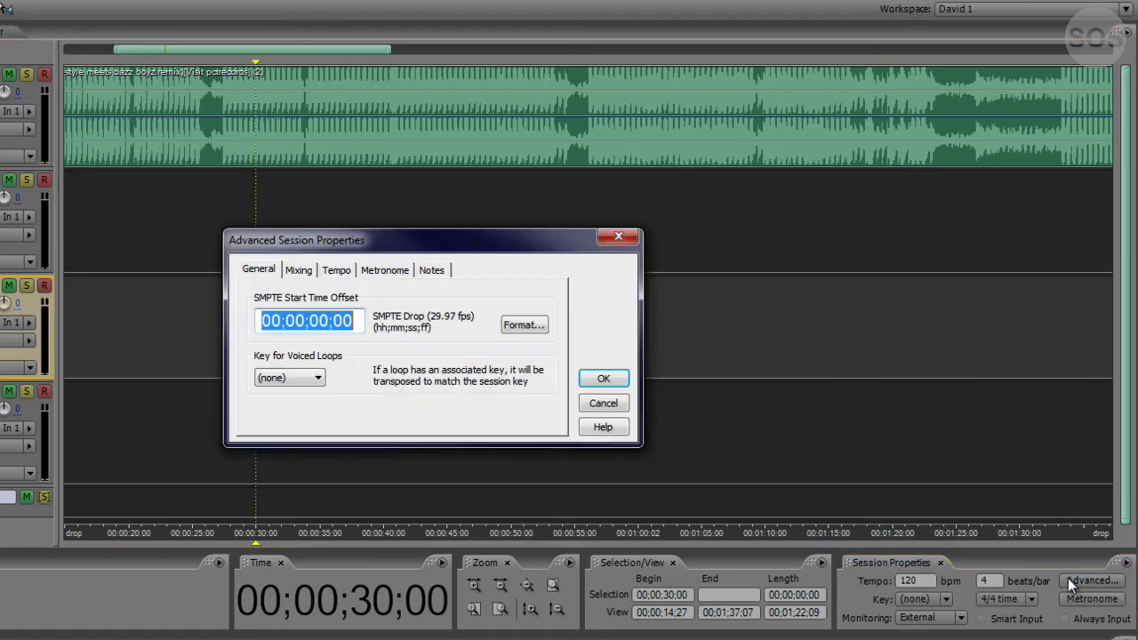
click(604, 404)
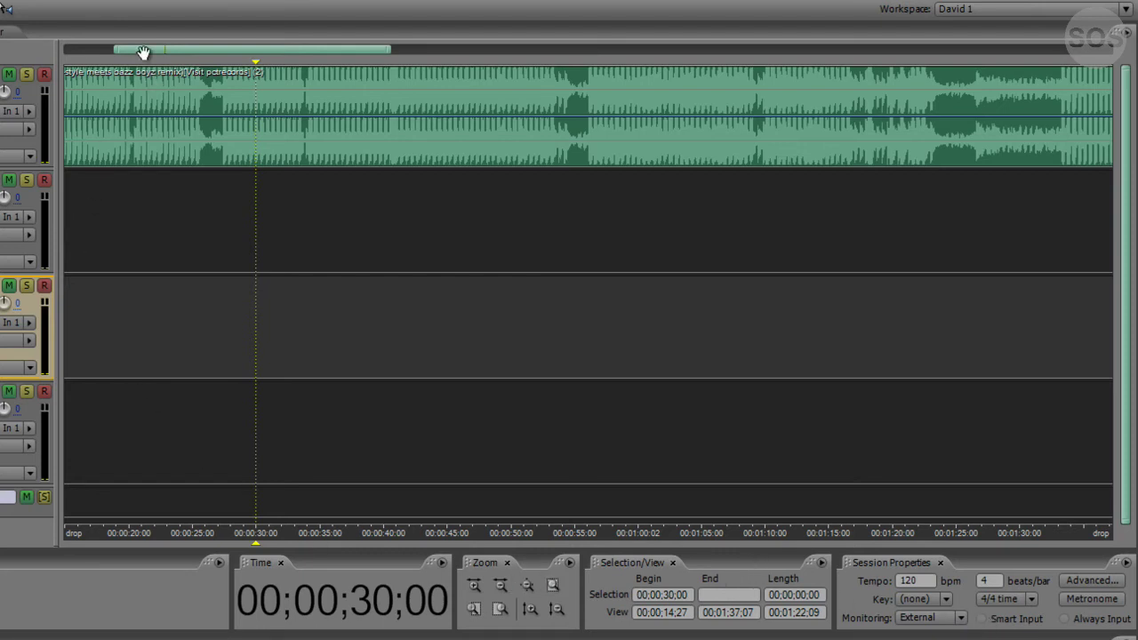
drag(142, 50, 43, 56)
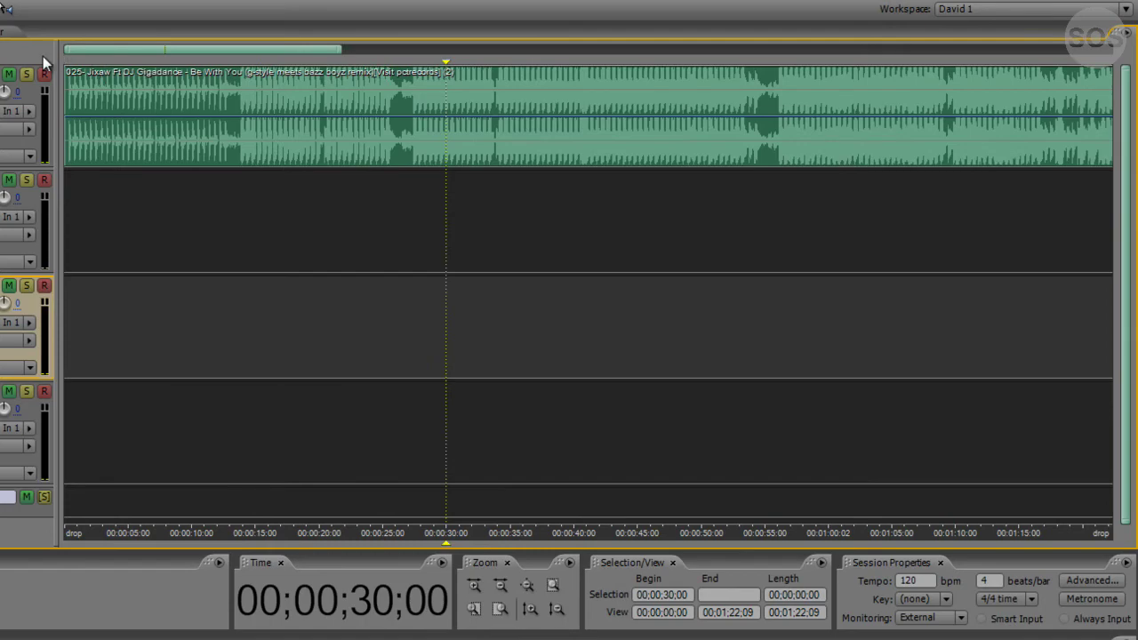
click(68, 204)
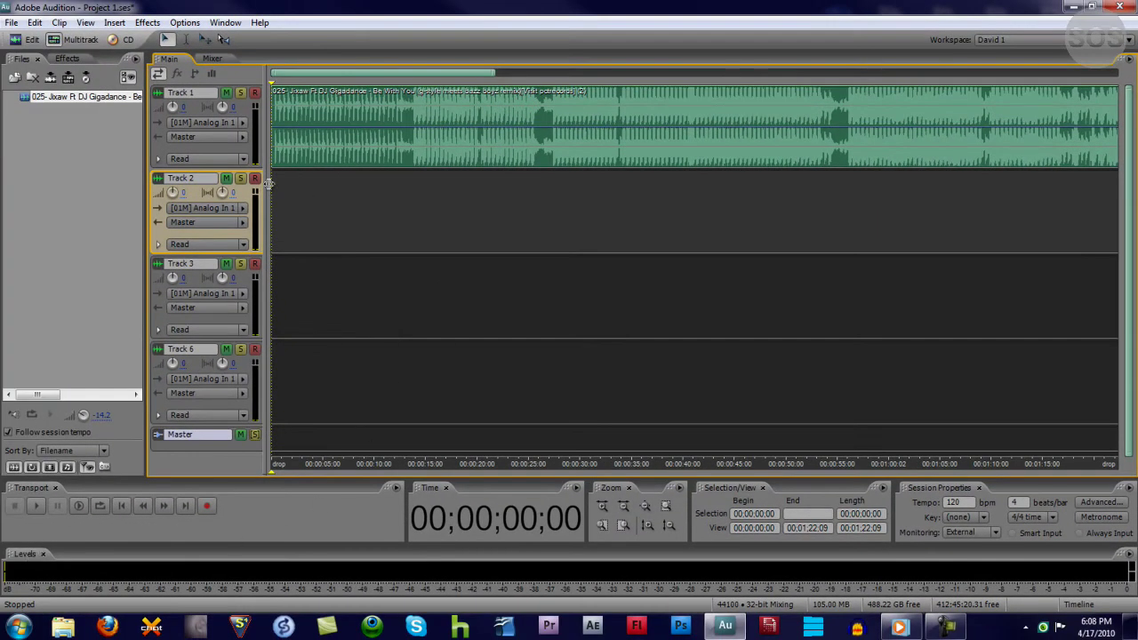
Arm Track 2 for recording and turn on Monitor Input Level on its meter.
click(255, 180)
right_click(257, 210)
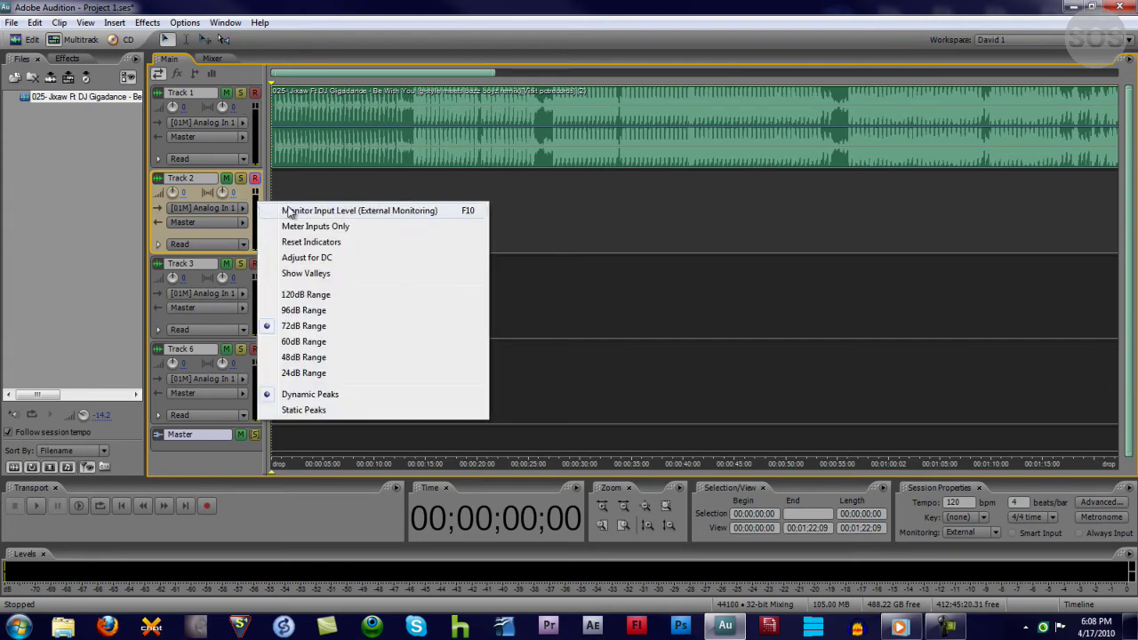
click(288, 211)
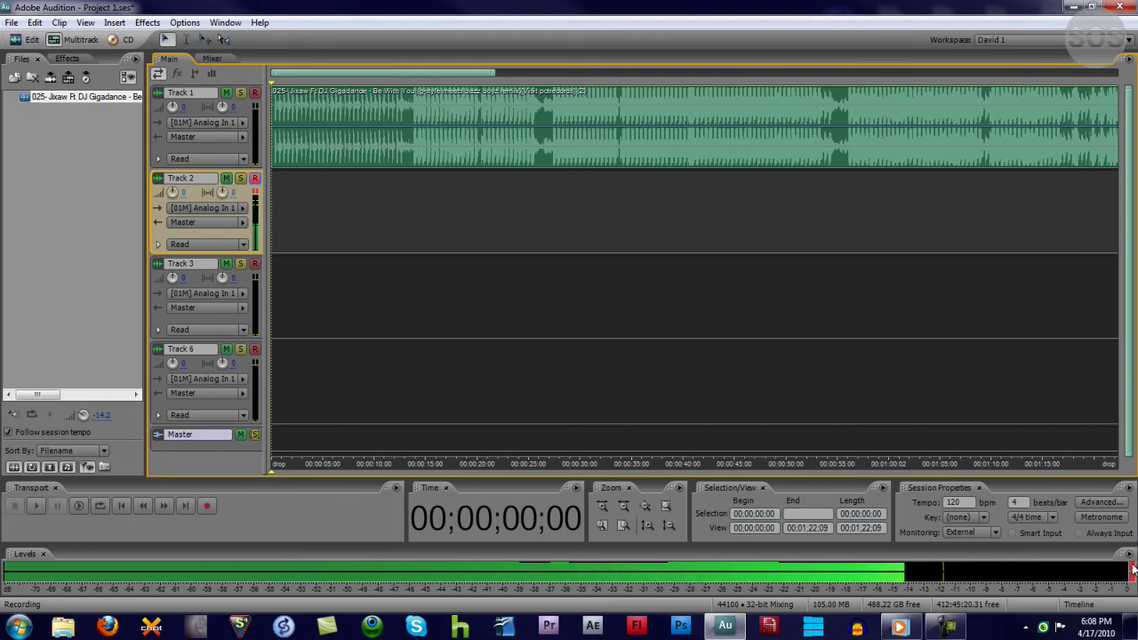
Reset the level meter clip indicators and take Track 2 out of record-ready.
click(1133, 568)
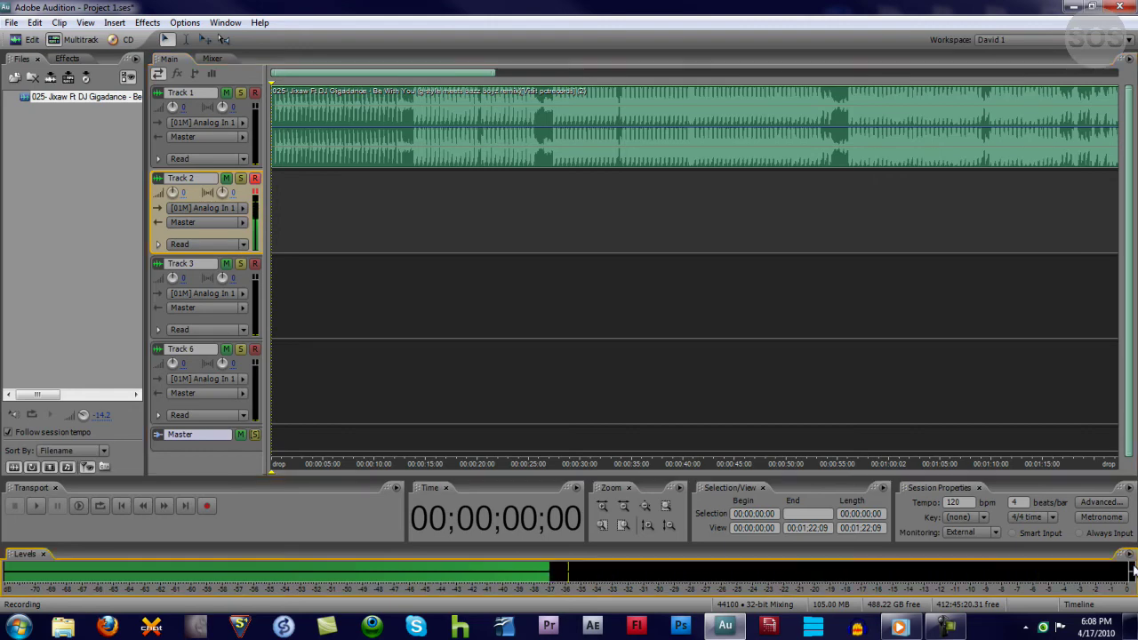
click(254, 192)
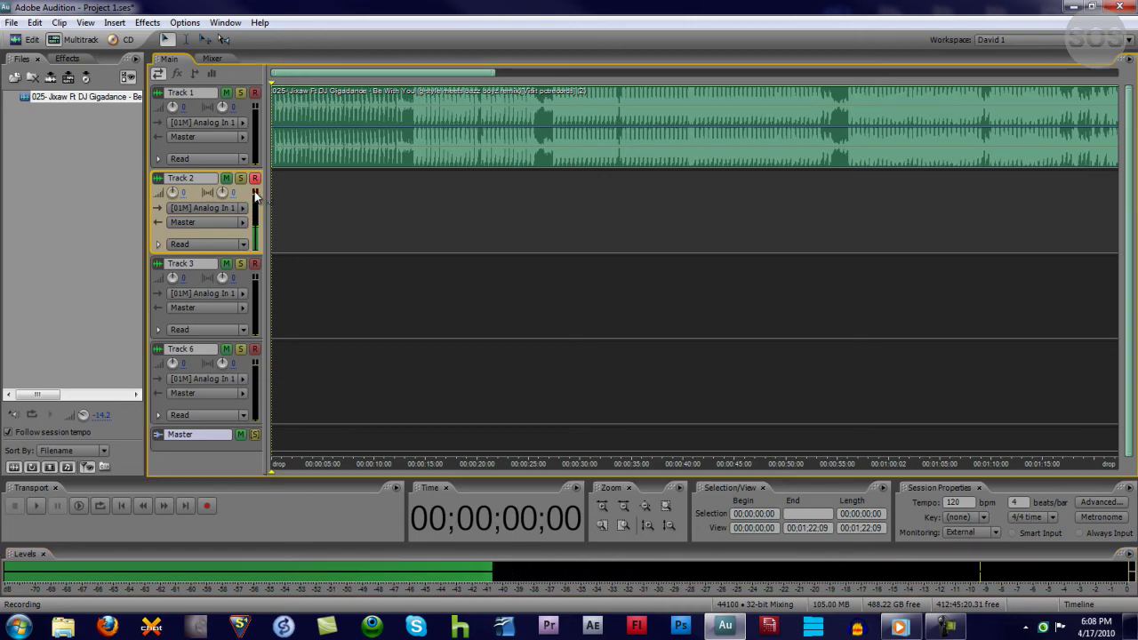
click(255, 178)
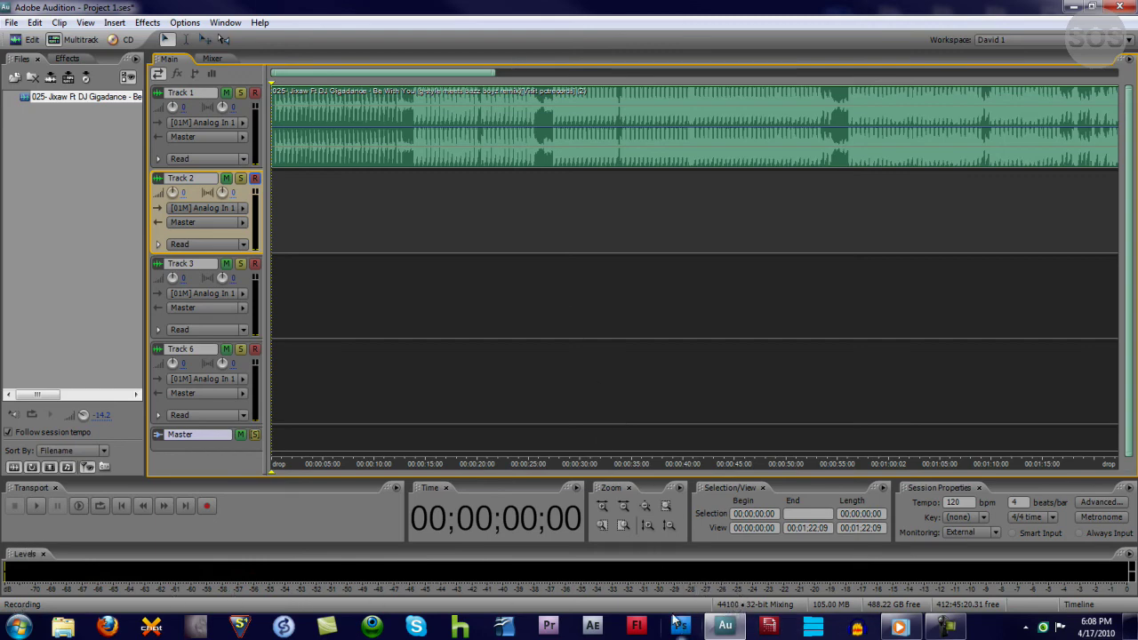
right_click(733, 607)
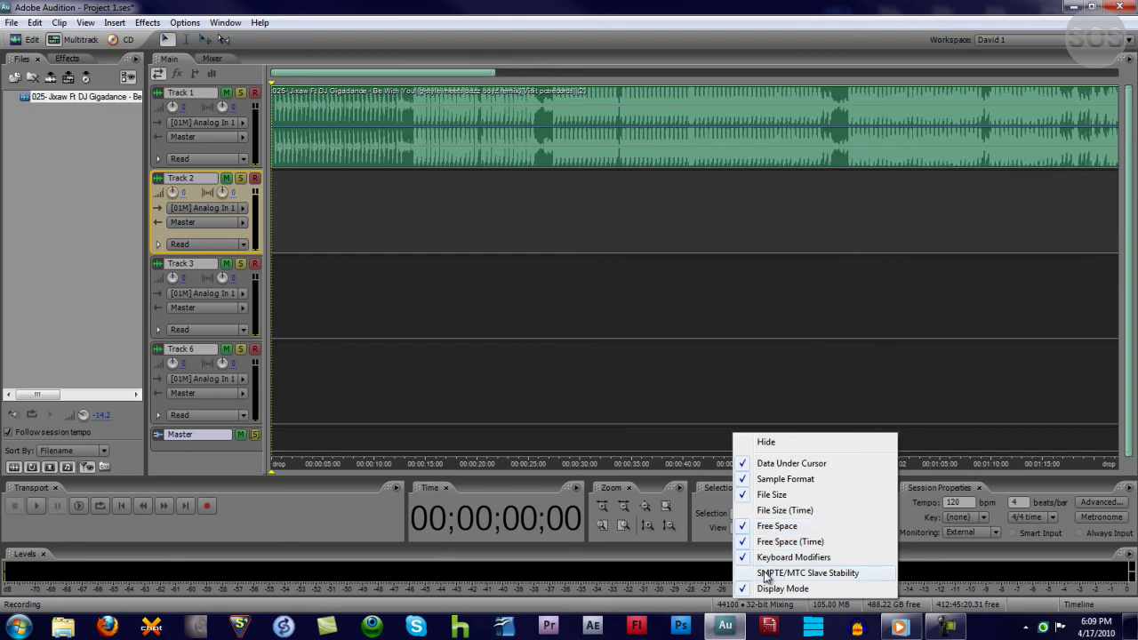
click(681, 608)
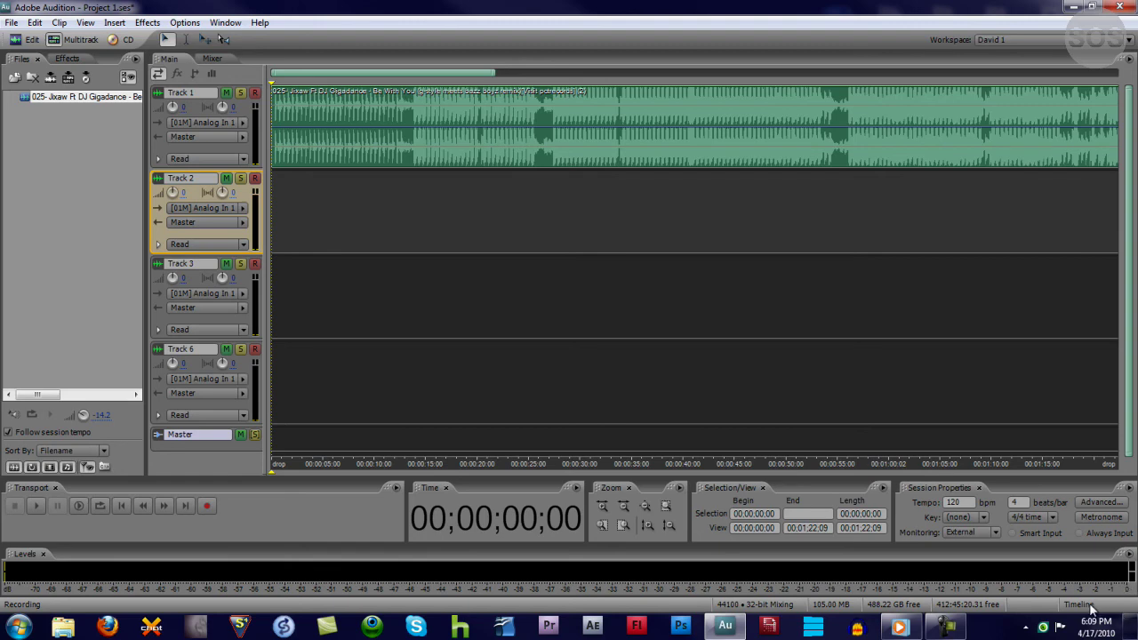